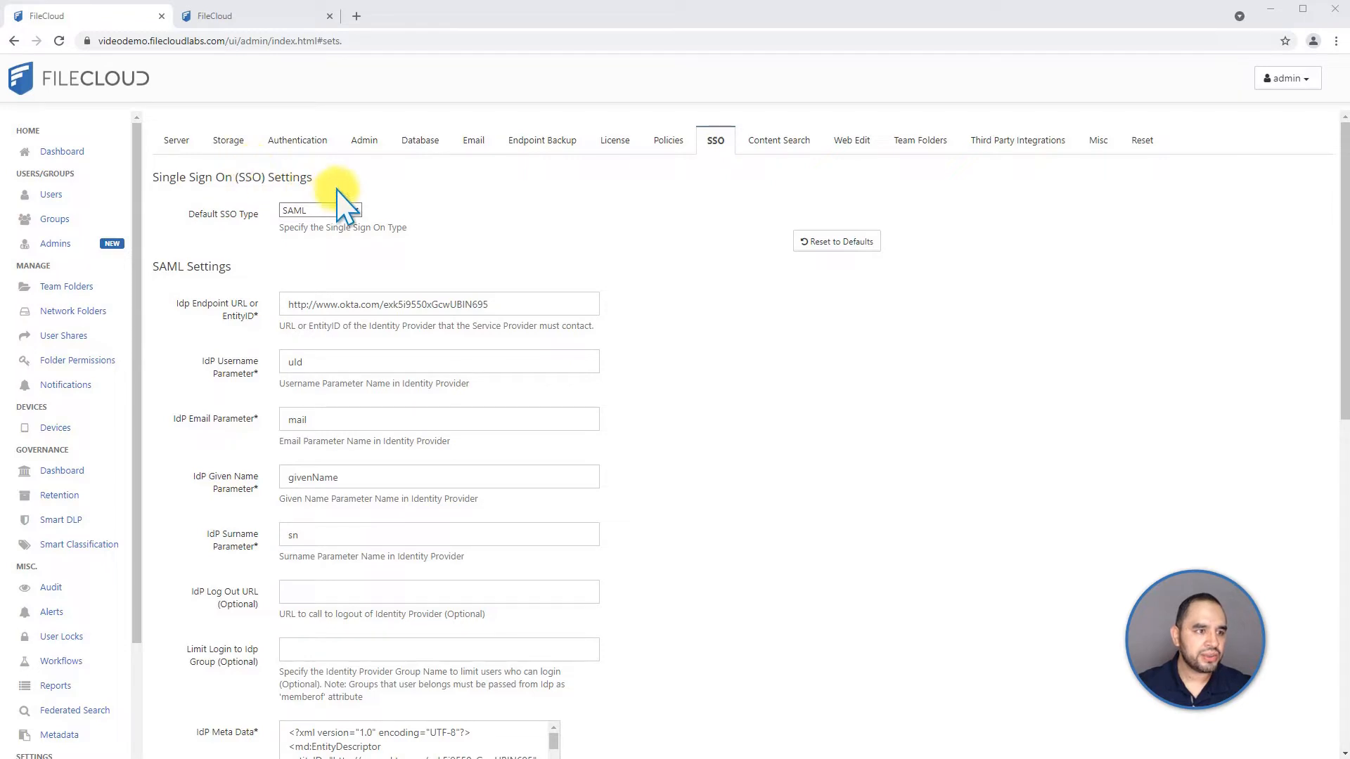
Step: Review the default SSO type options and the SAML settings, including the IdP parameters, login group limit and IdP metadata XML
click(337, 210)
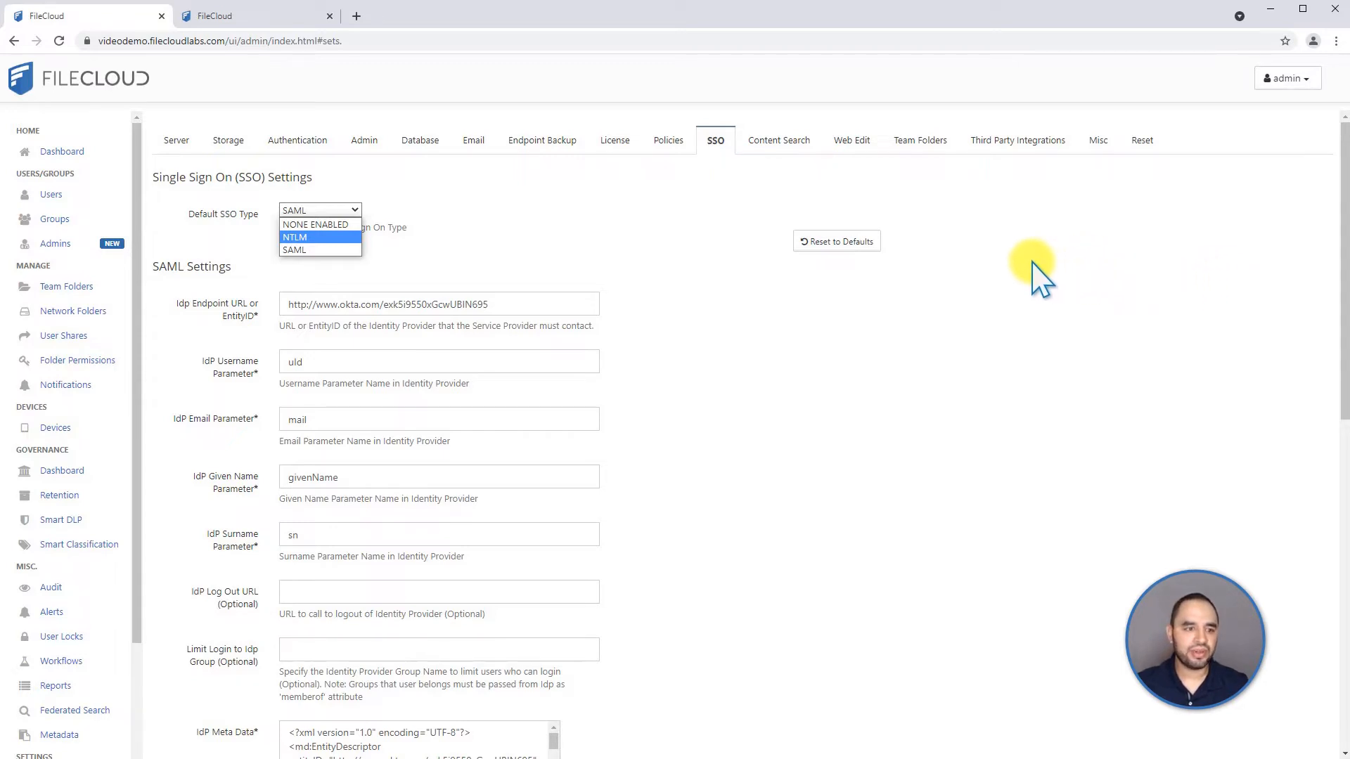
click(517, 247)
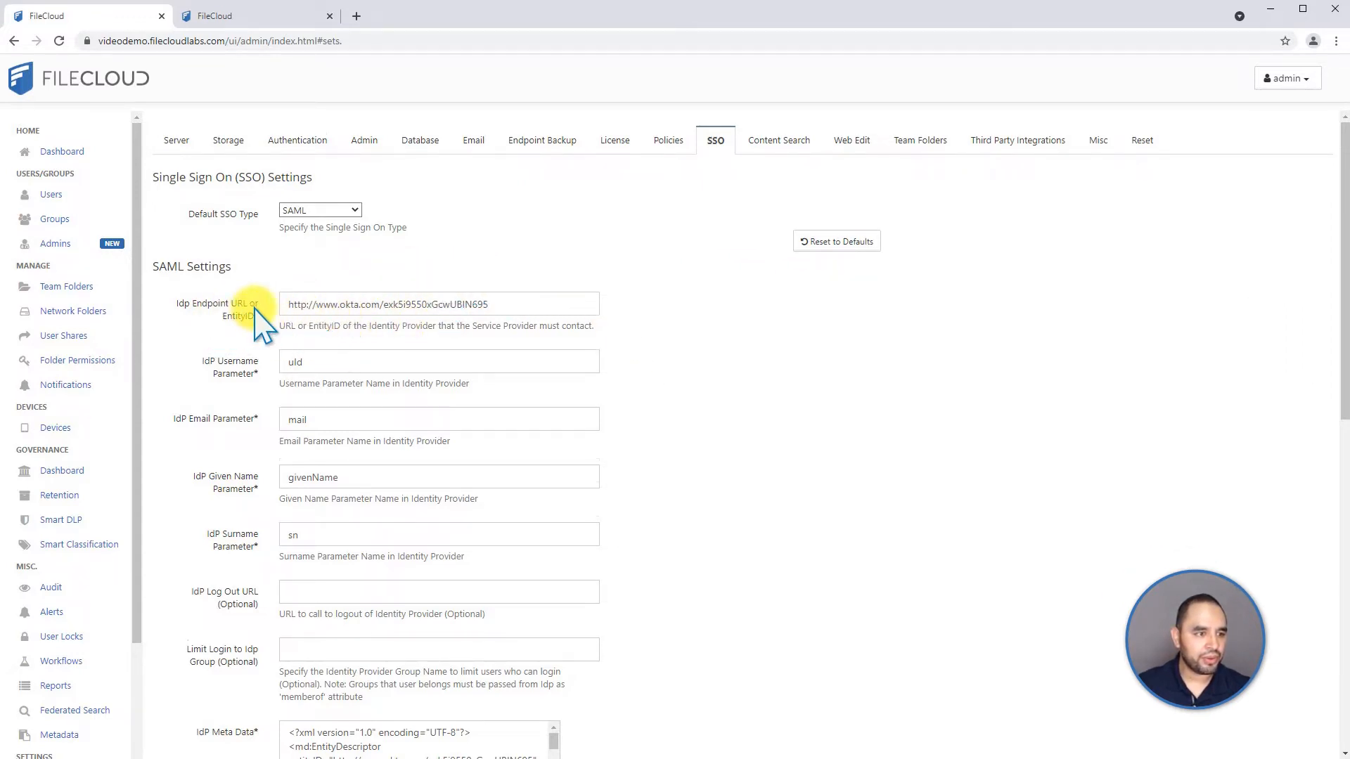
scroll(260, 320, down, 1)
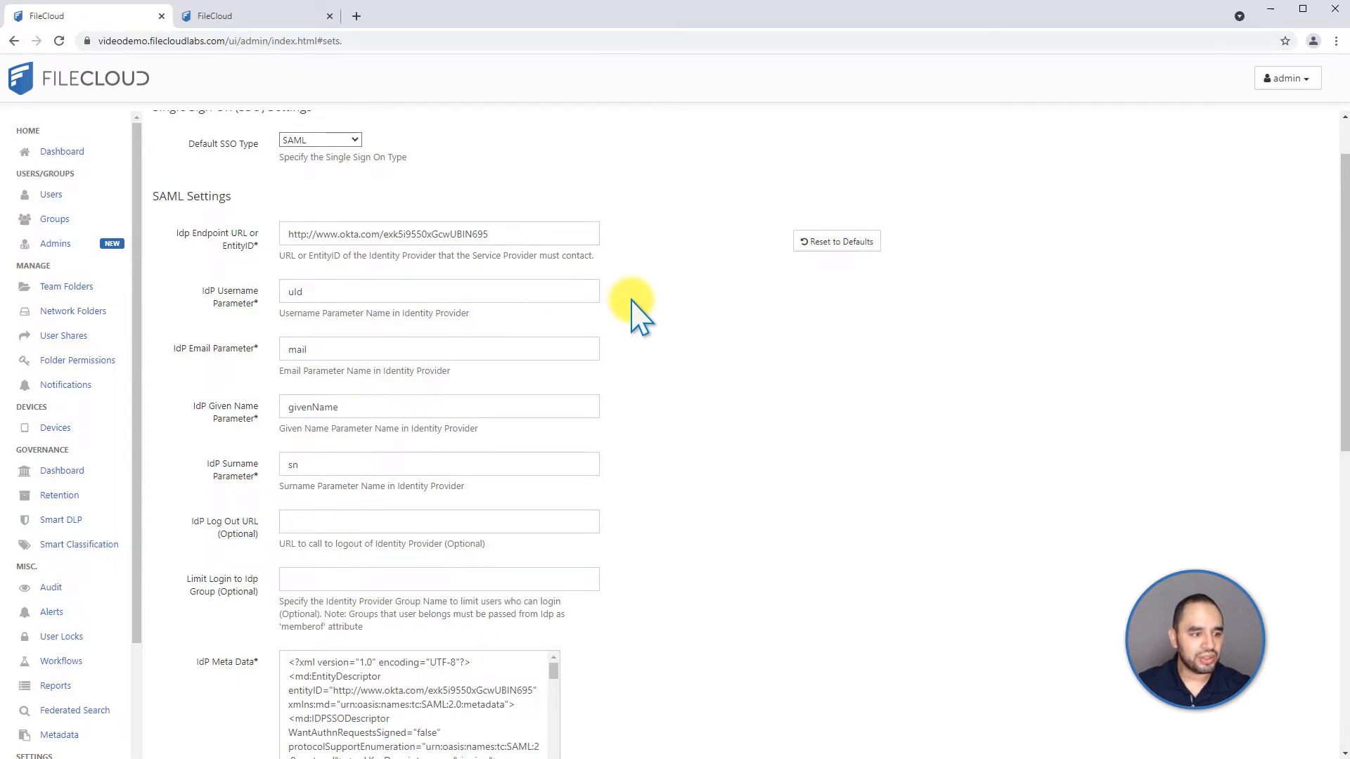
scroll(633, 316, down, 3)
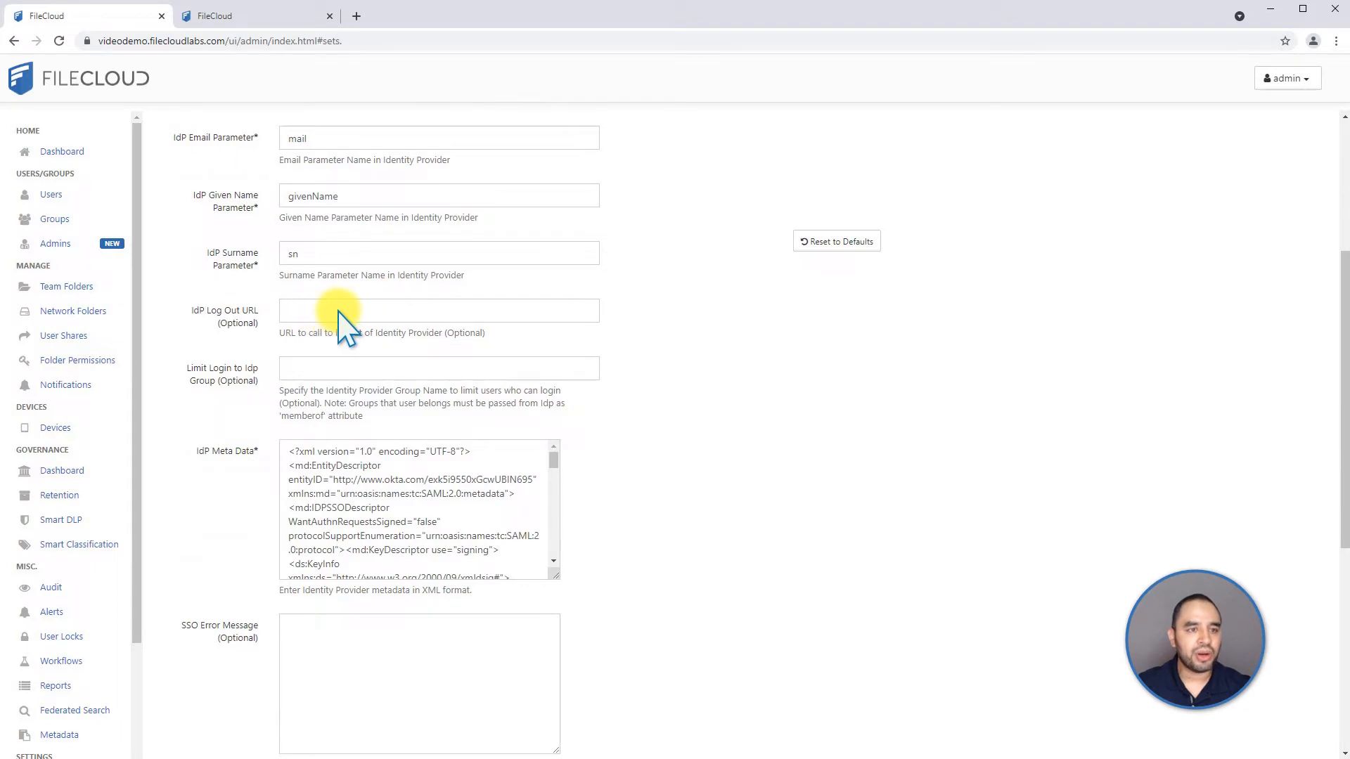
scroll(344, 322, down, 1)
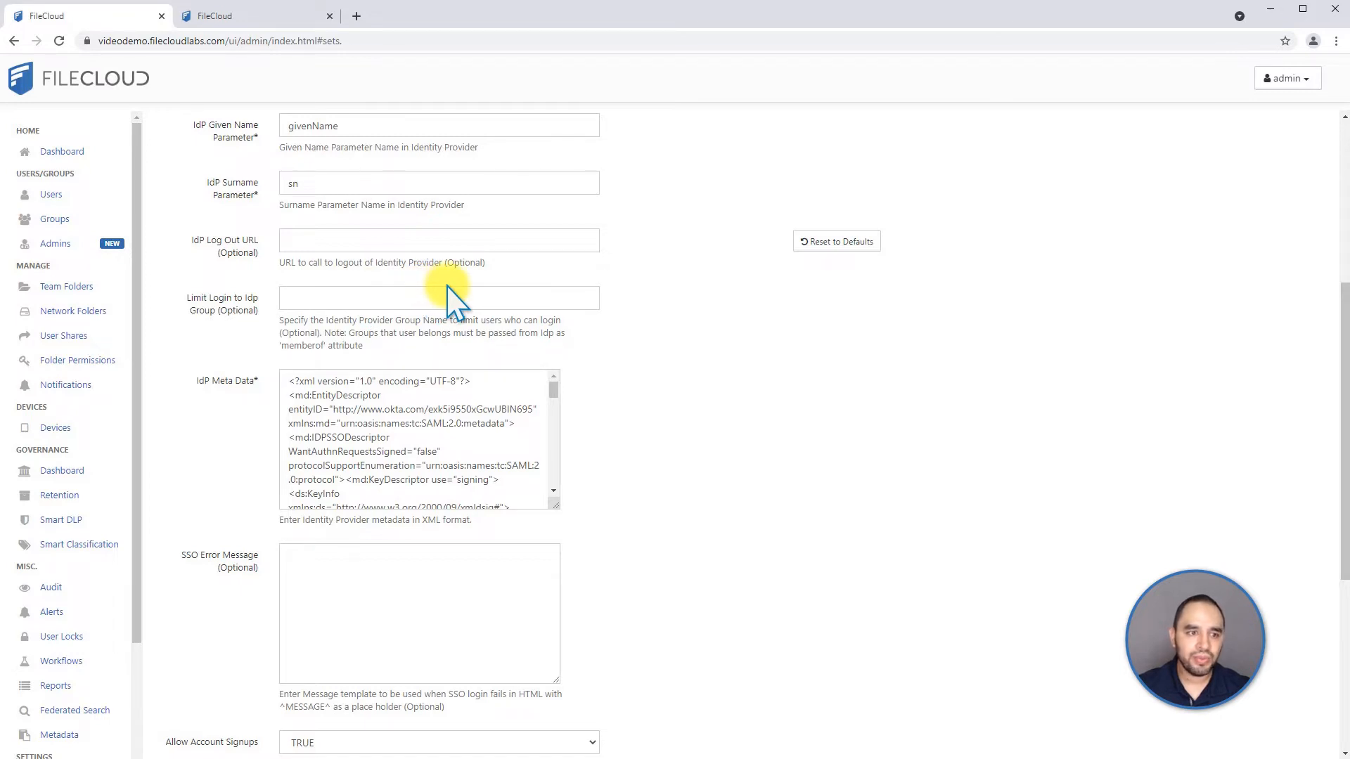
click(327, 299)
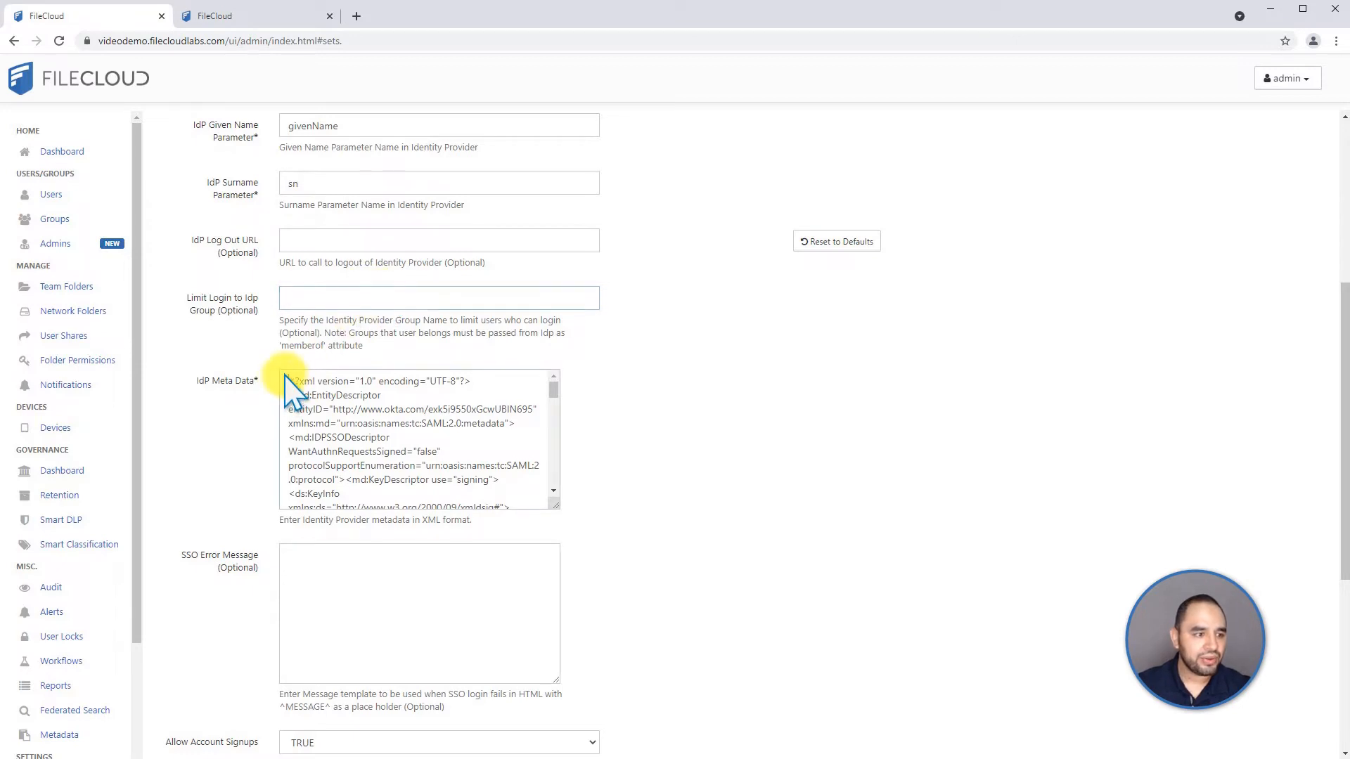
drag(287, 381, 516, 482)
click(518, 495)
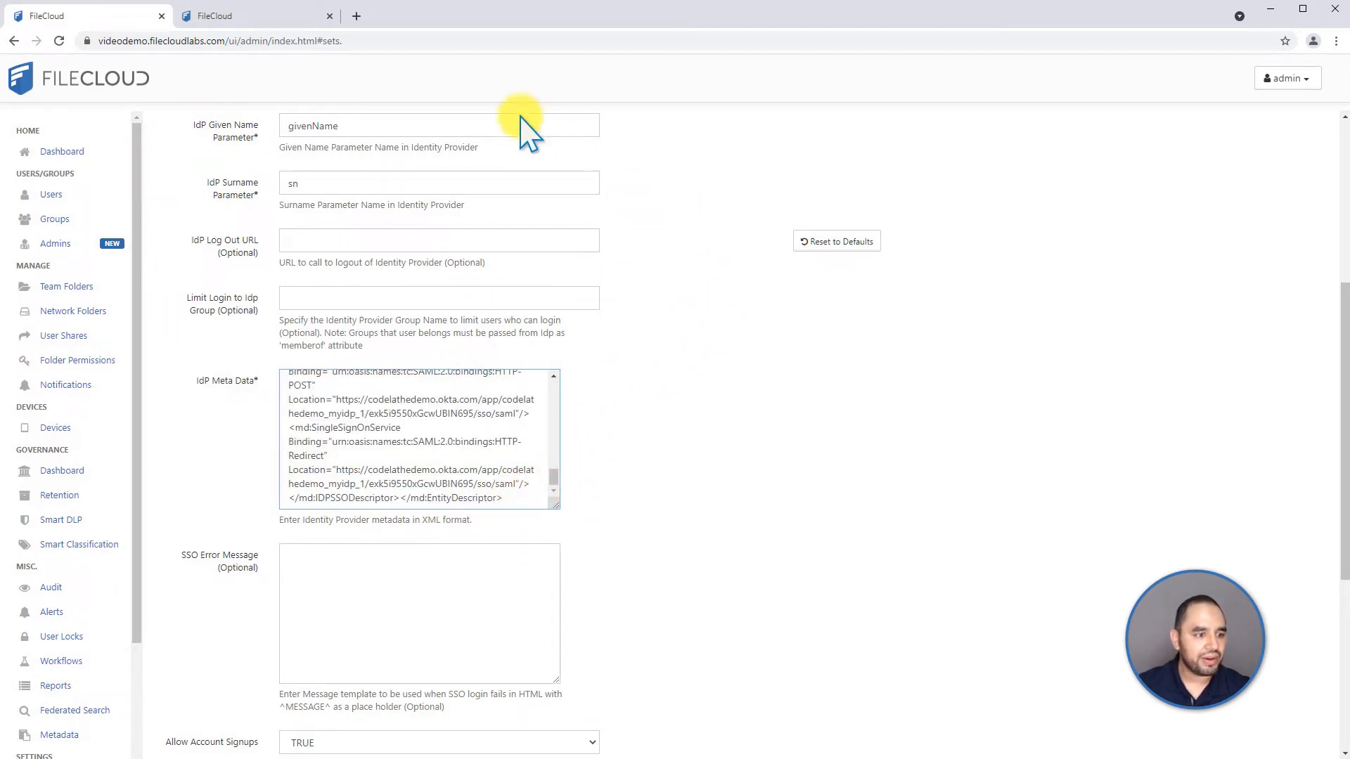
Step: Review the remaining SAML options: SSO error message, account signups, automatic account approval levels, ADFS, token expiration, IdP login screen and log level
scroll(710, 344, down, 2)
scroll(712, 349, down, 5)
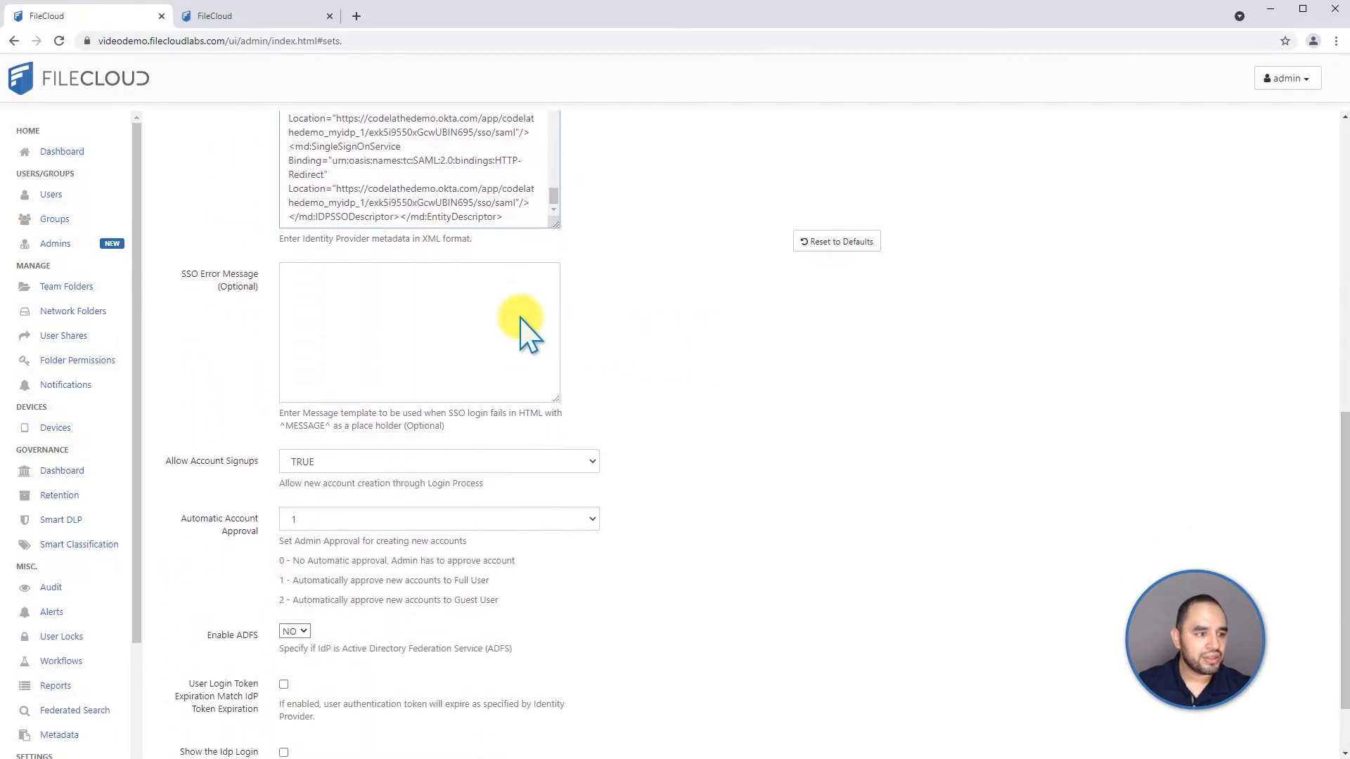
scroll(422, 295, down, 2)
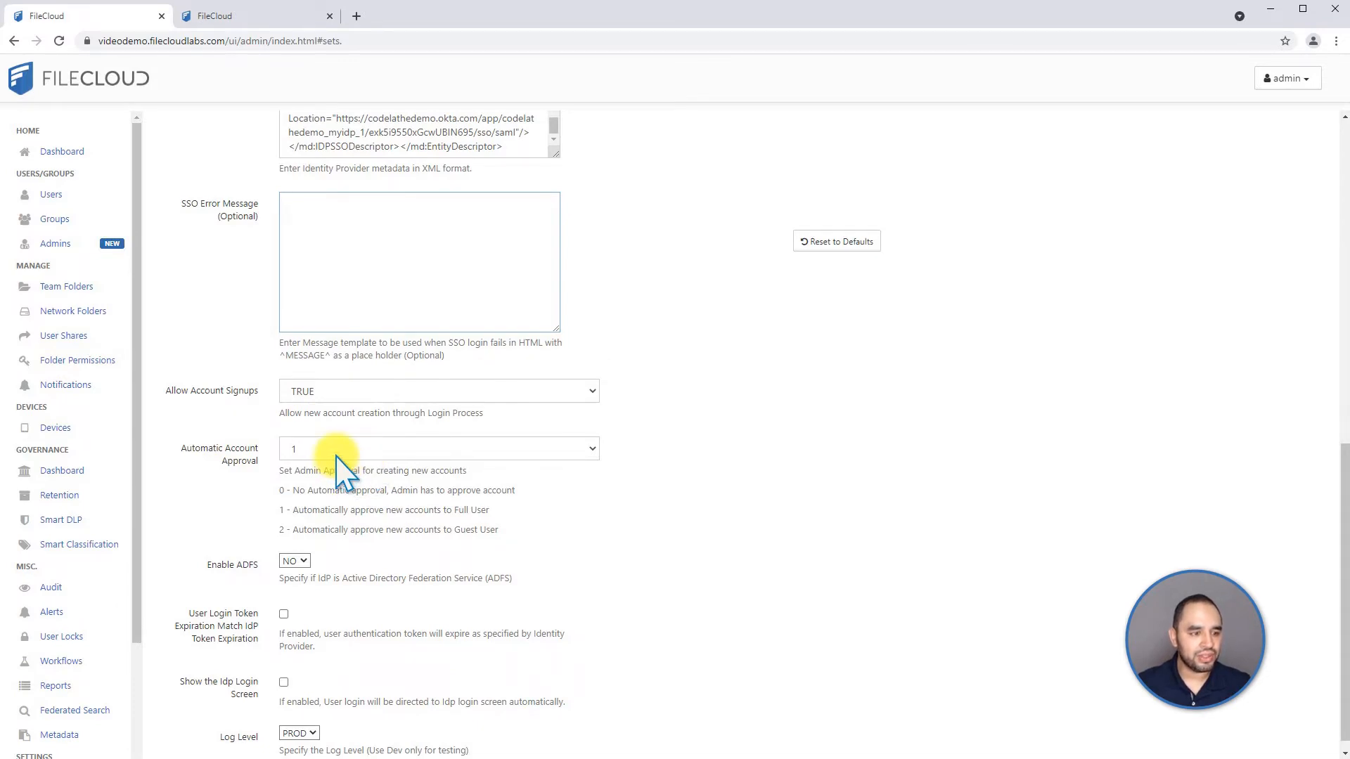
click(307, 453)
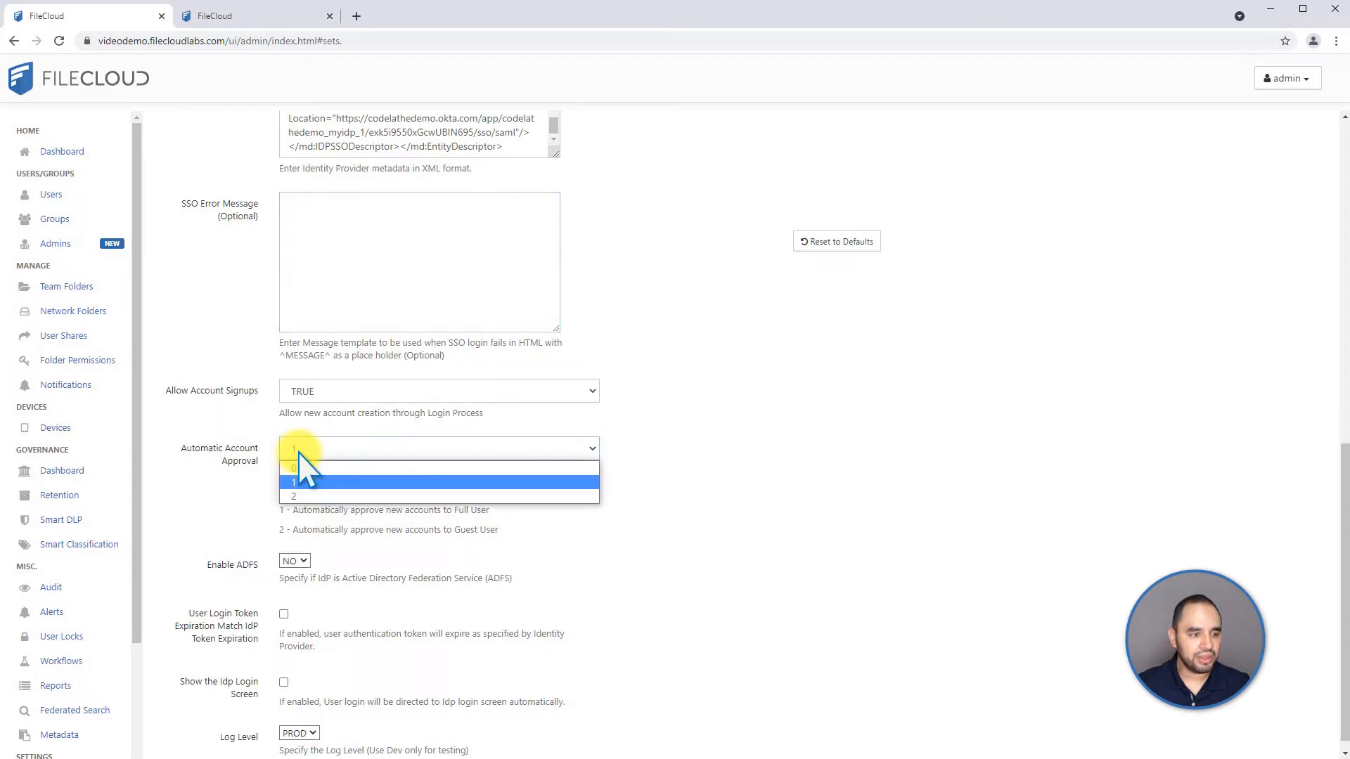
click(292, 478)
drag(274, 511, 504, 513)
click(517, 510)
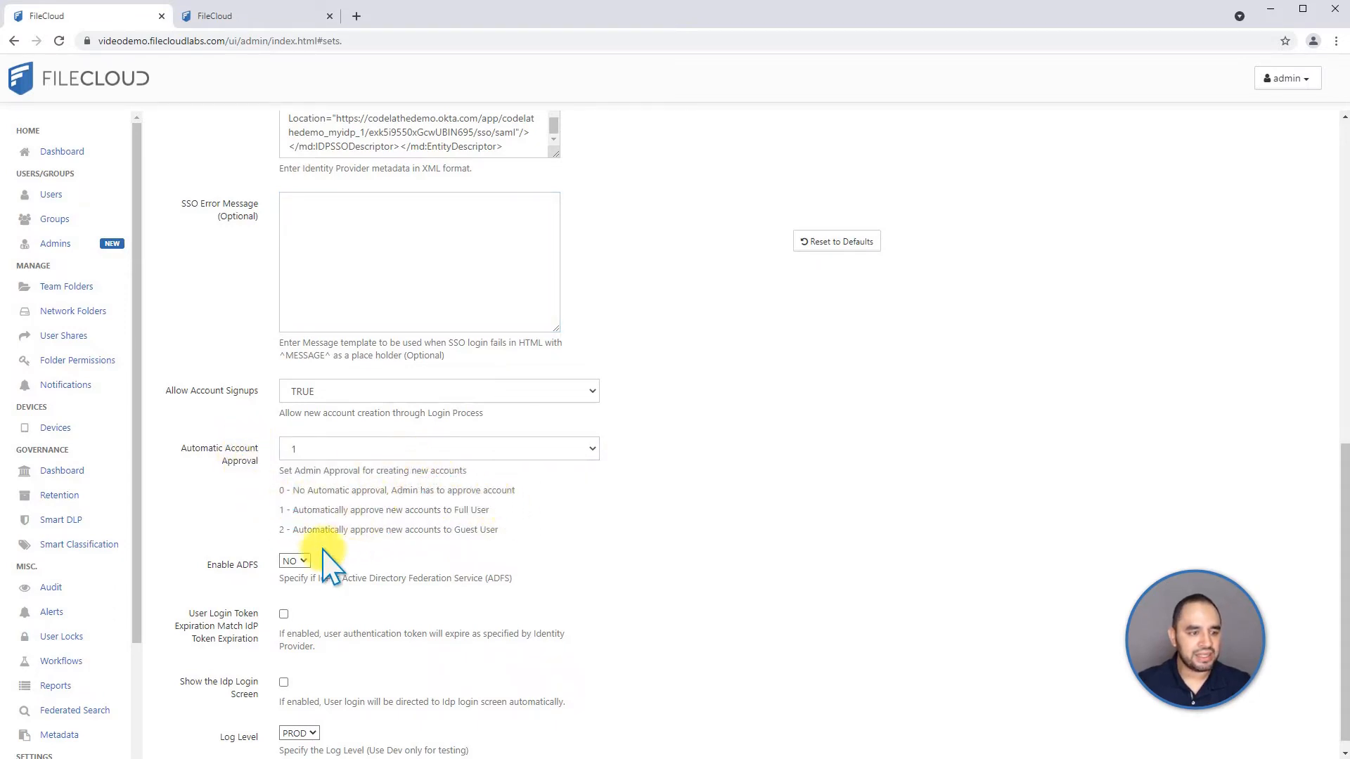
drag(282, 531, 542, 543)
click(547, 546)
scroll(422, 556, down, 1)
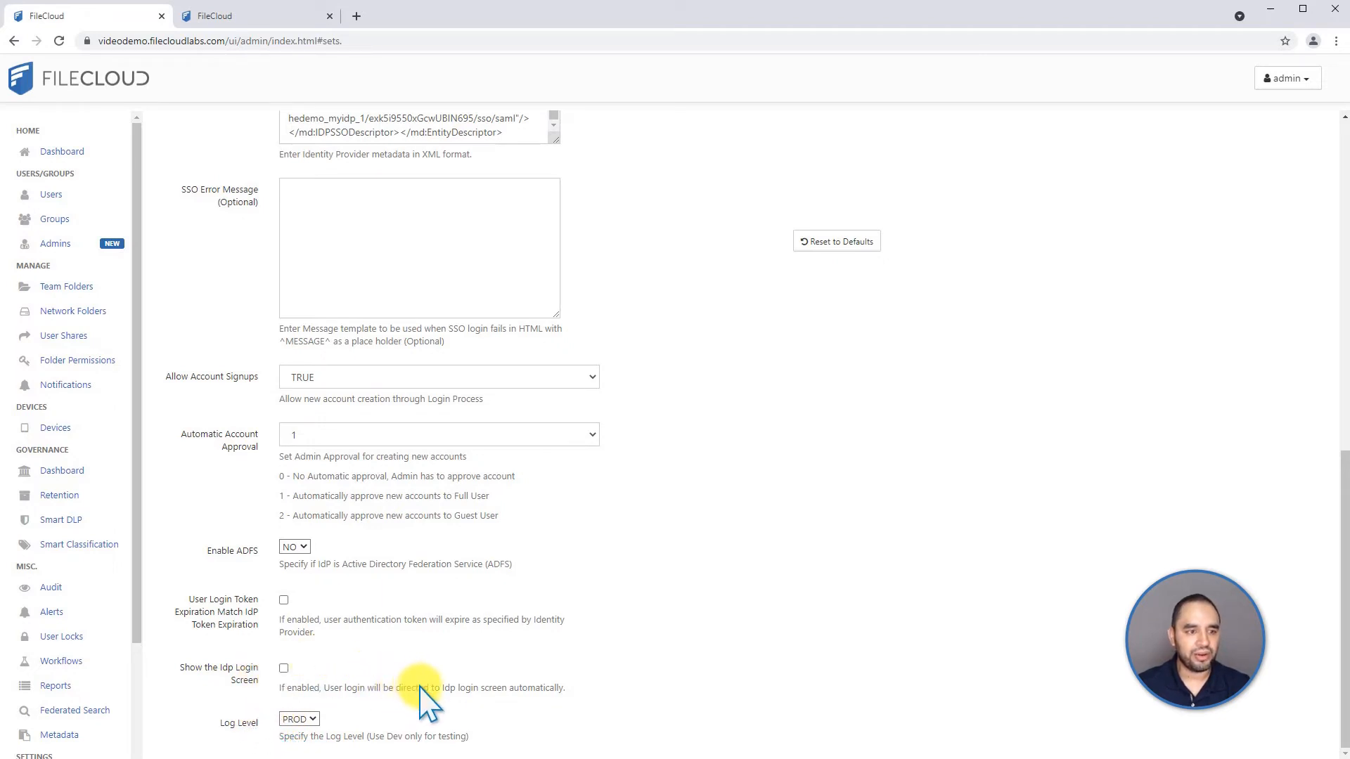
Step: Open the customization settings for the user login screen and check the Show SSO Link and Show Login Options settings
scroll(718, 555, up, 1)
scroll(716, 557, up, 10)
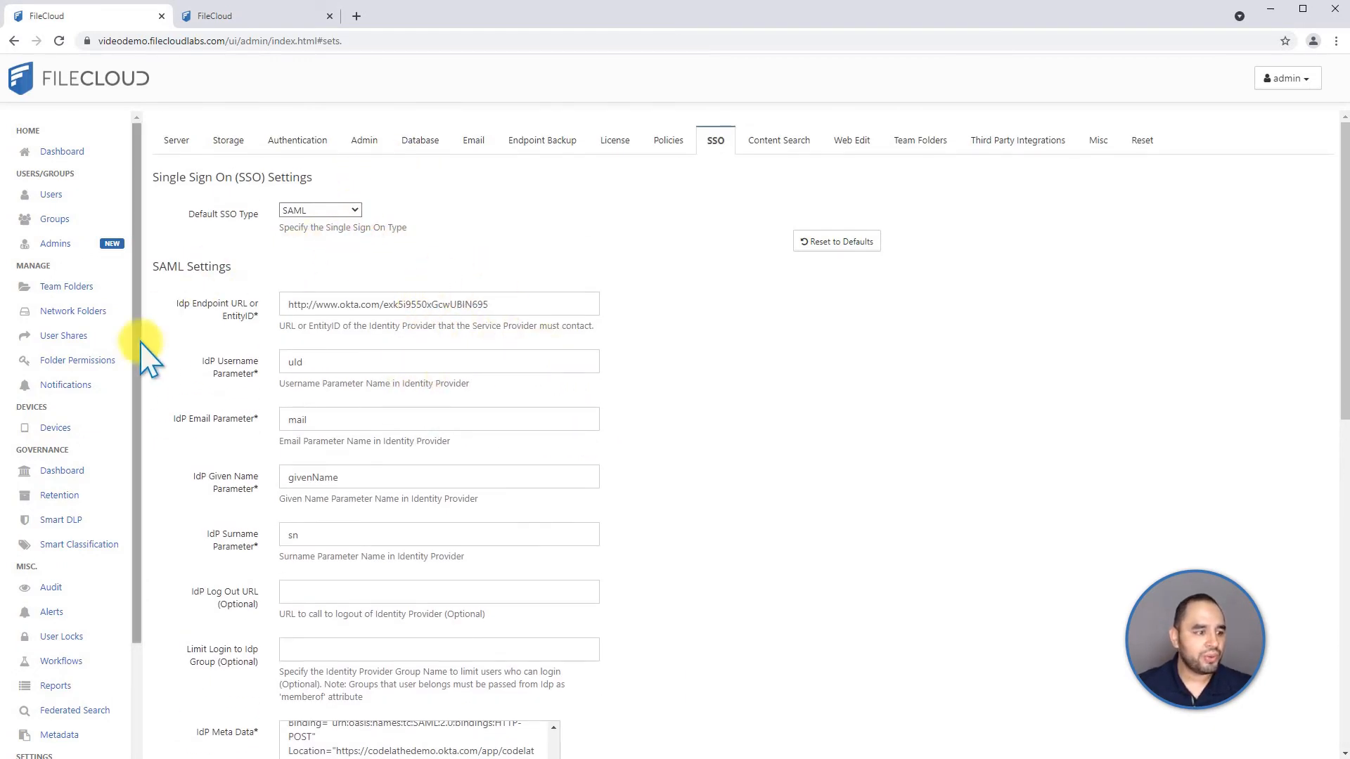
scroll(120, 513, down, 2)
click(29, 673)
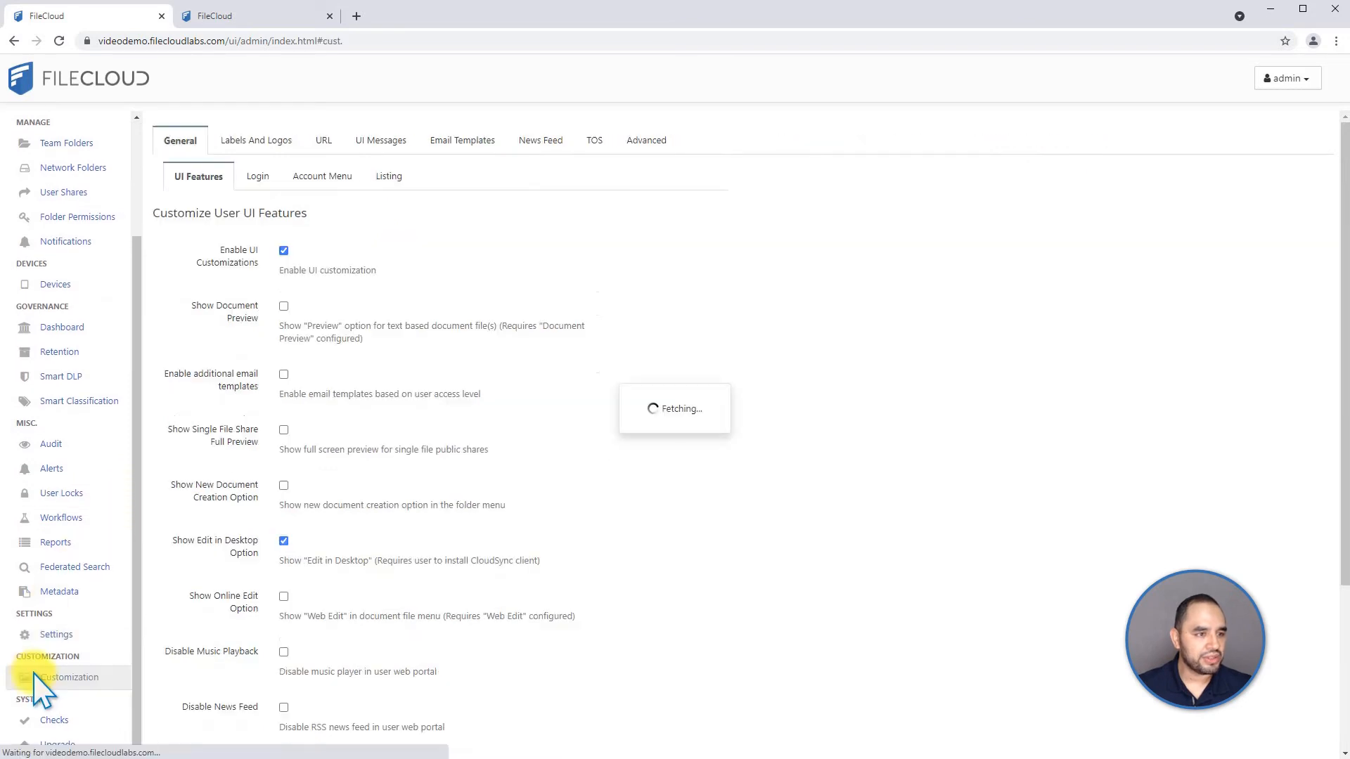
click(266, 174)
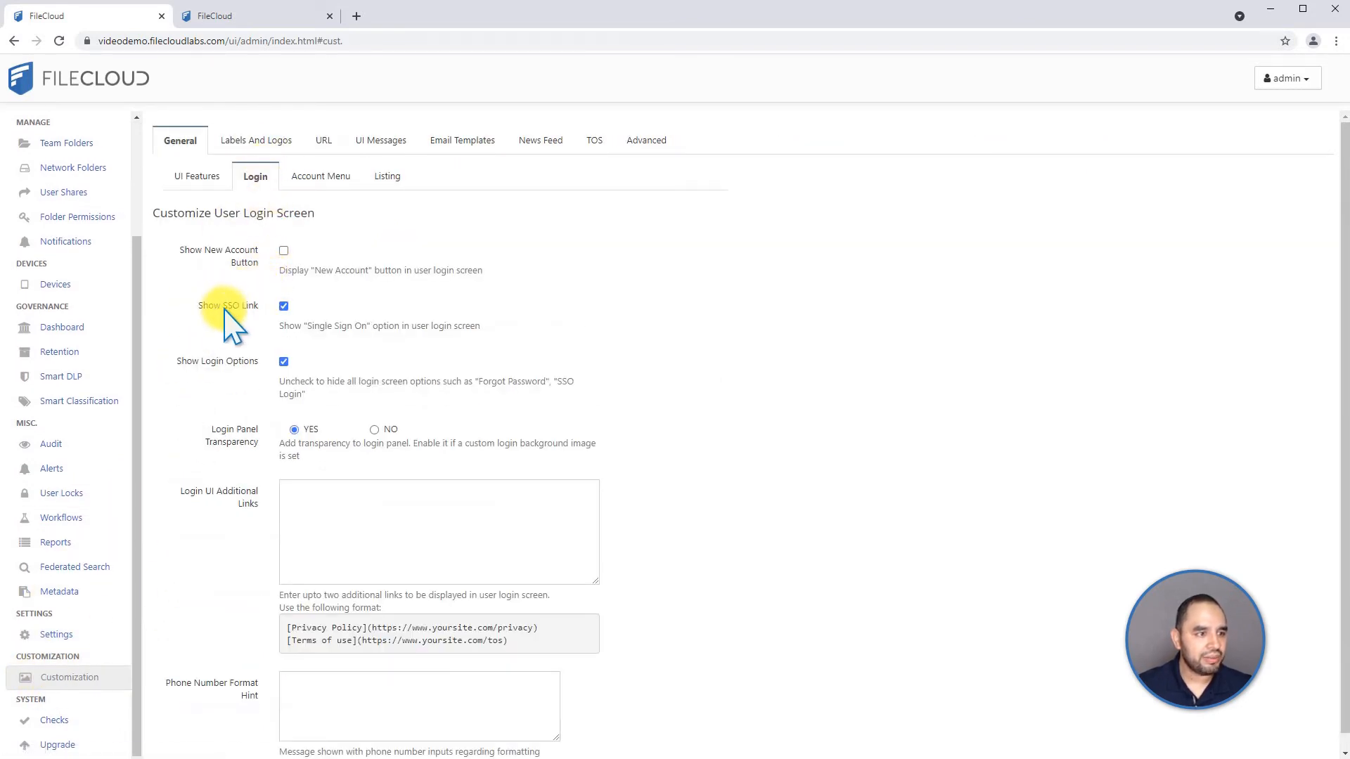
drag(199, 306, 255, 309)
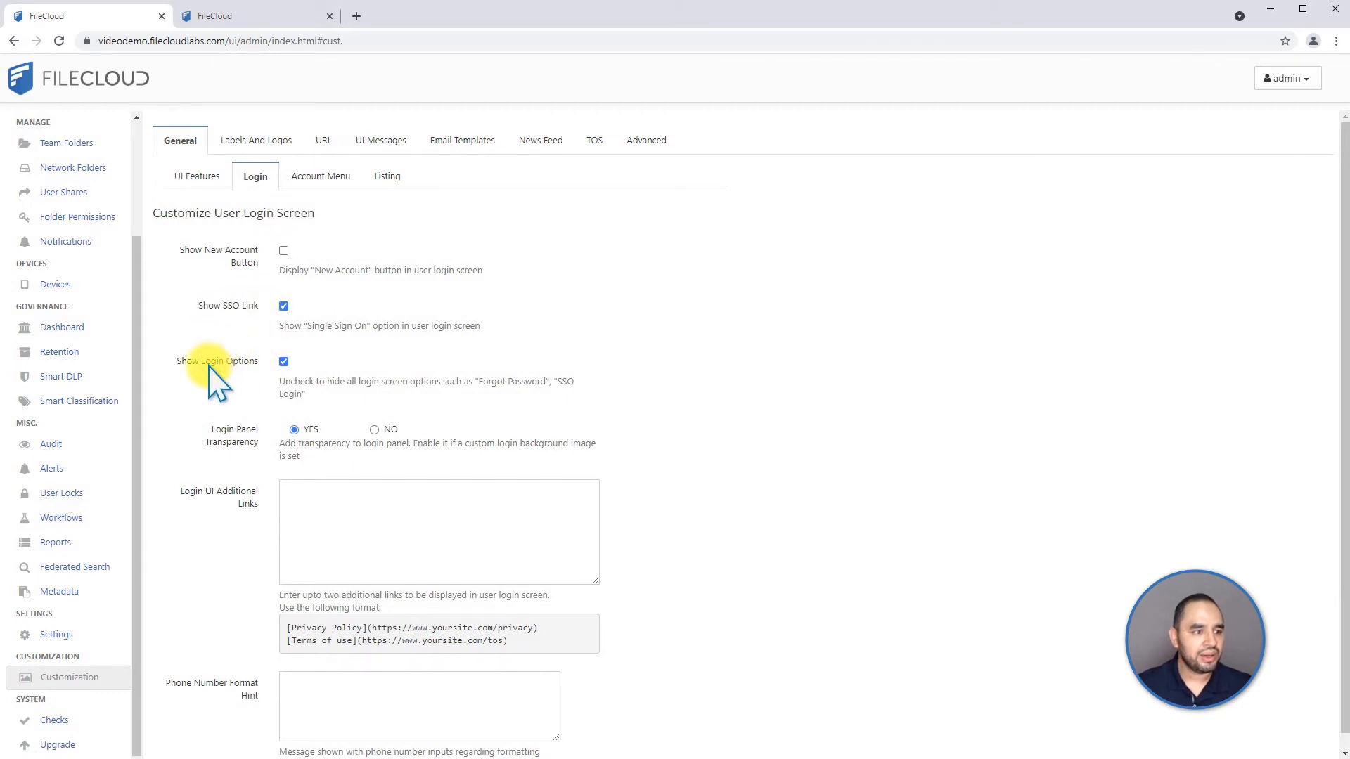
drag(180, 362, 242, 307)
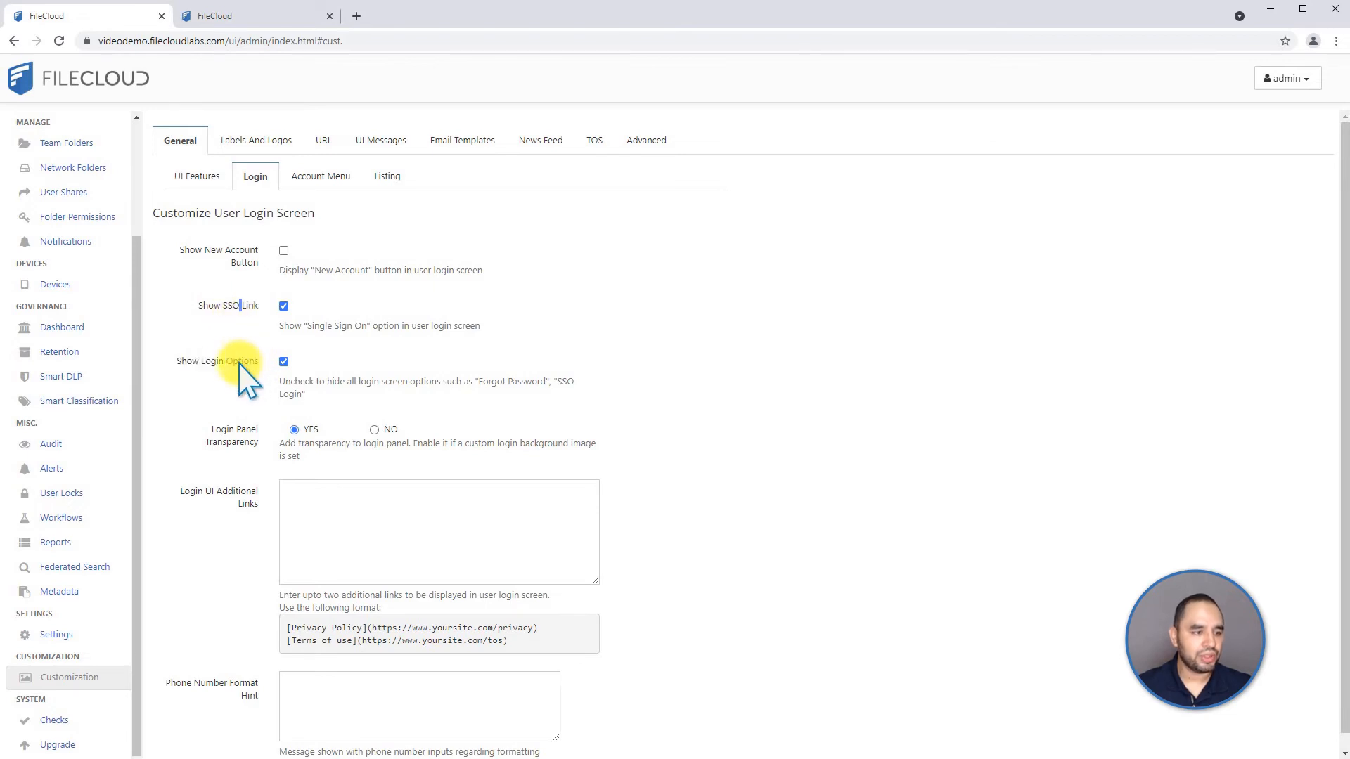
click(240, 362)
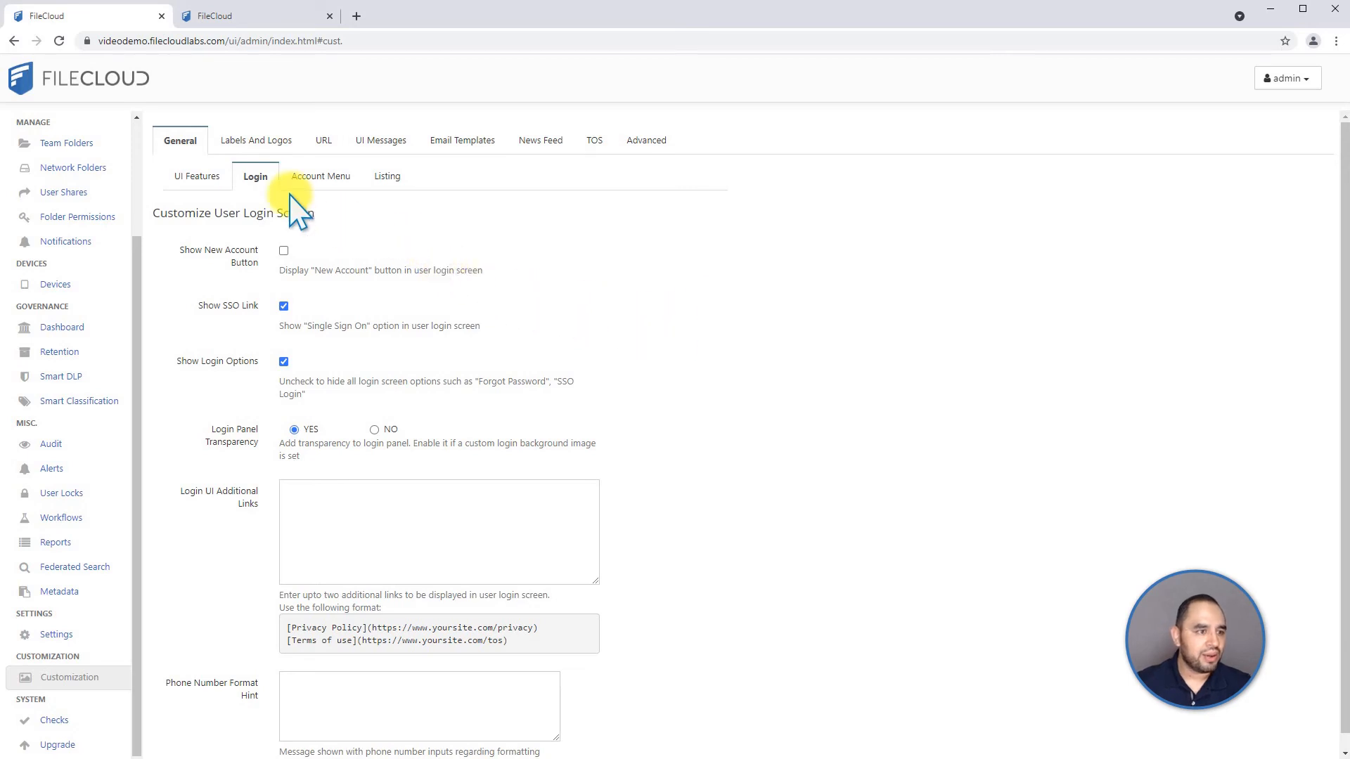
Step: Switch to the user portal login page and log in with SSO, entering the Okta account's username and password
click(232, 17)
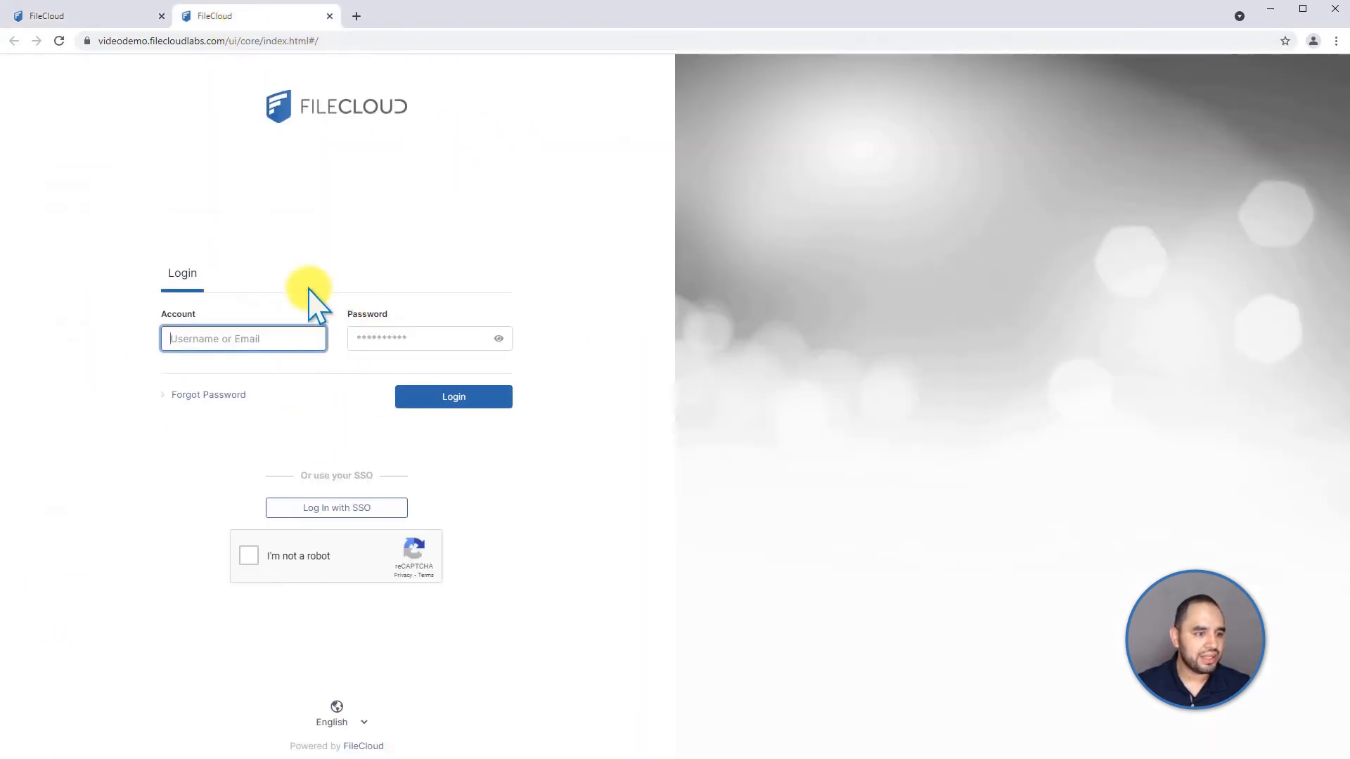
click(339, 508)
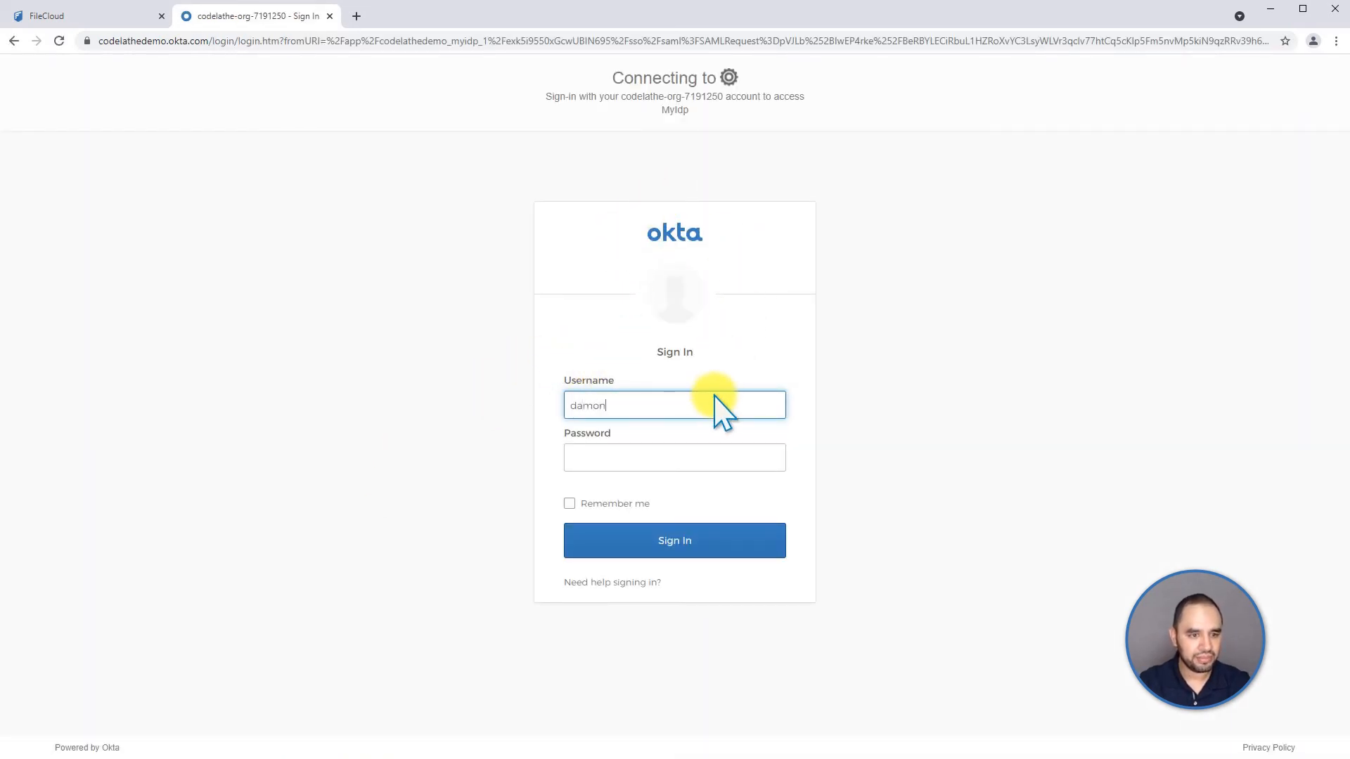
key(Tab)
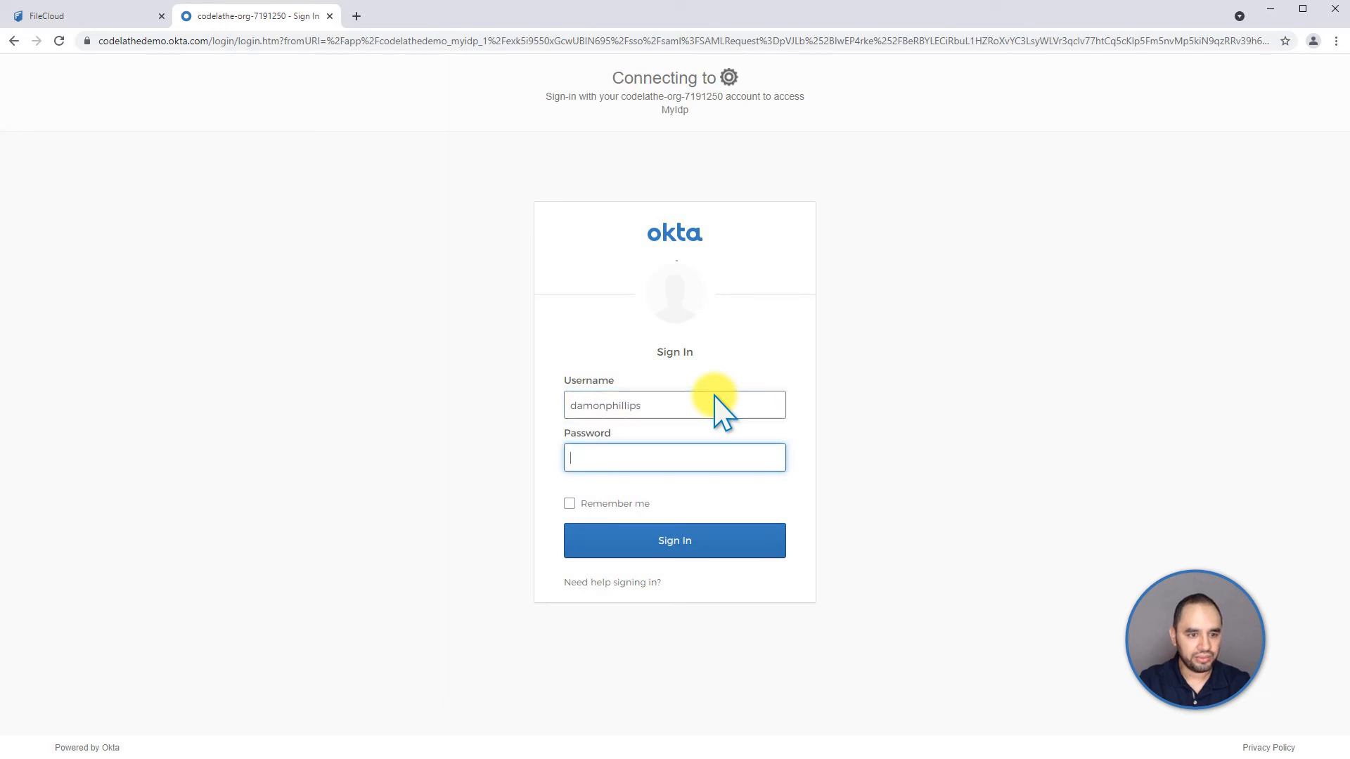
text(p)
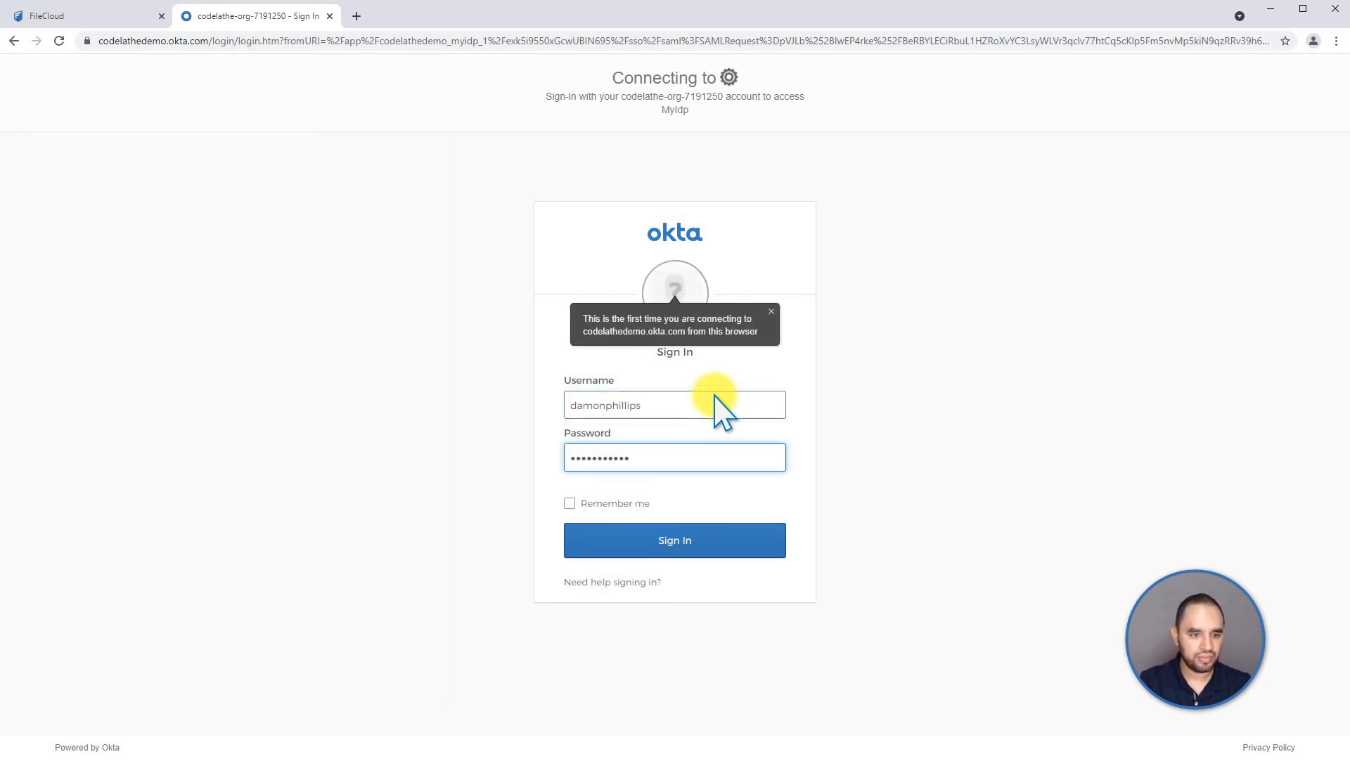
click(690, 547)
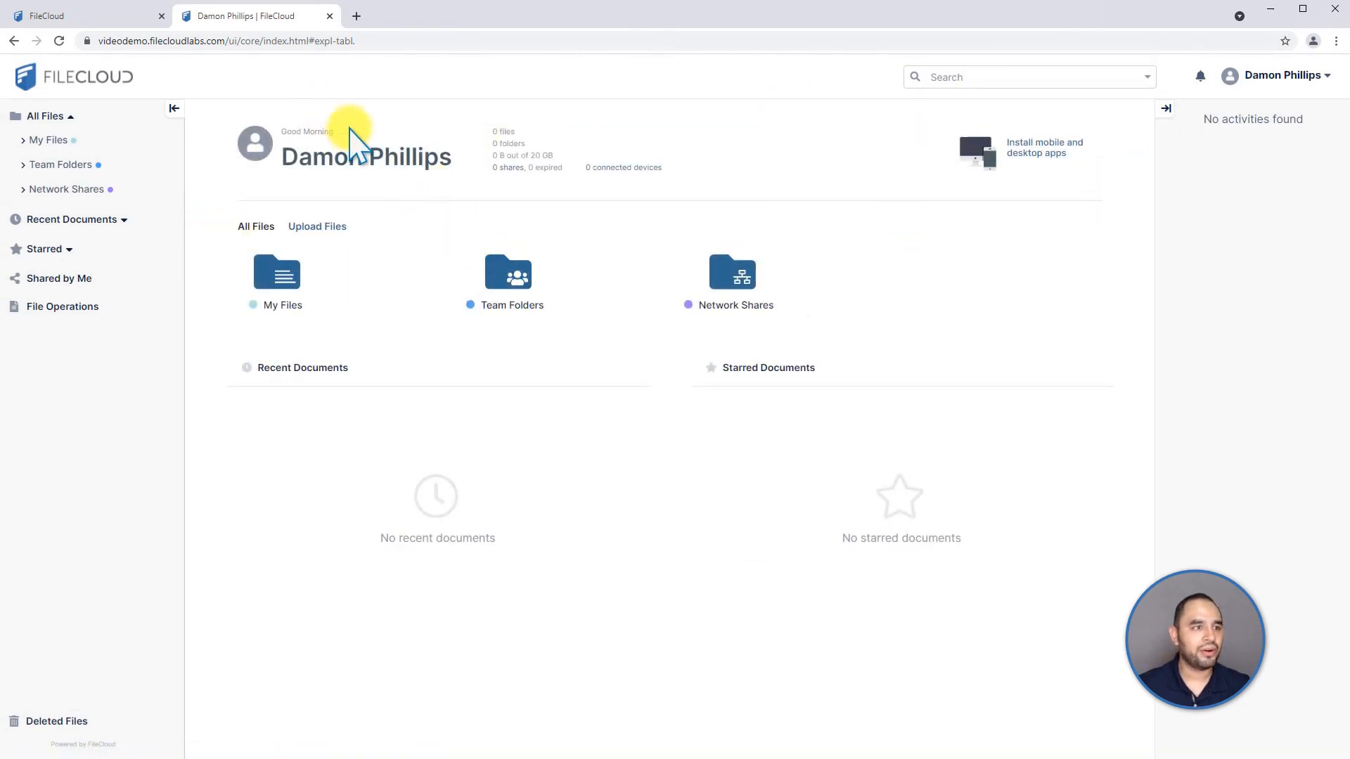
Step: Return to the admin portal and open the SSO settings
click(108, 23)
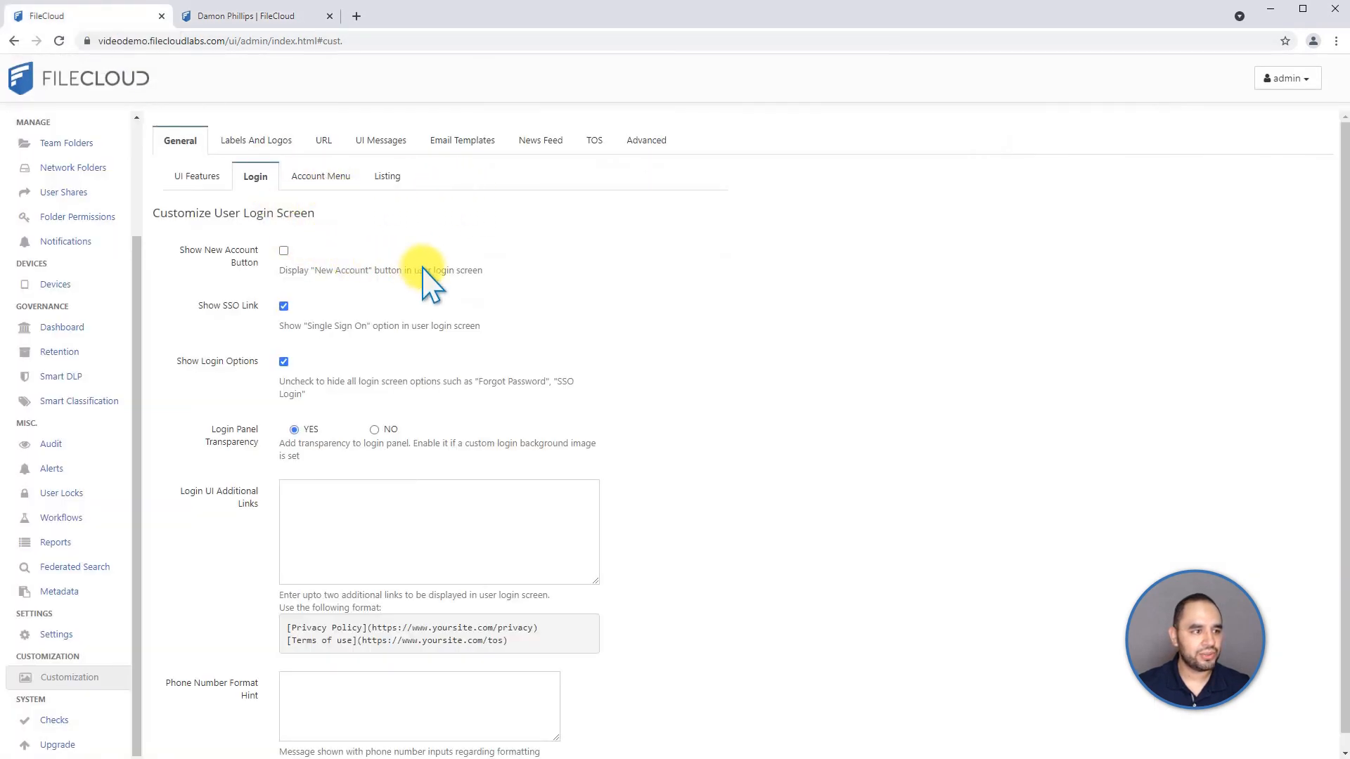
click(71, 637)
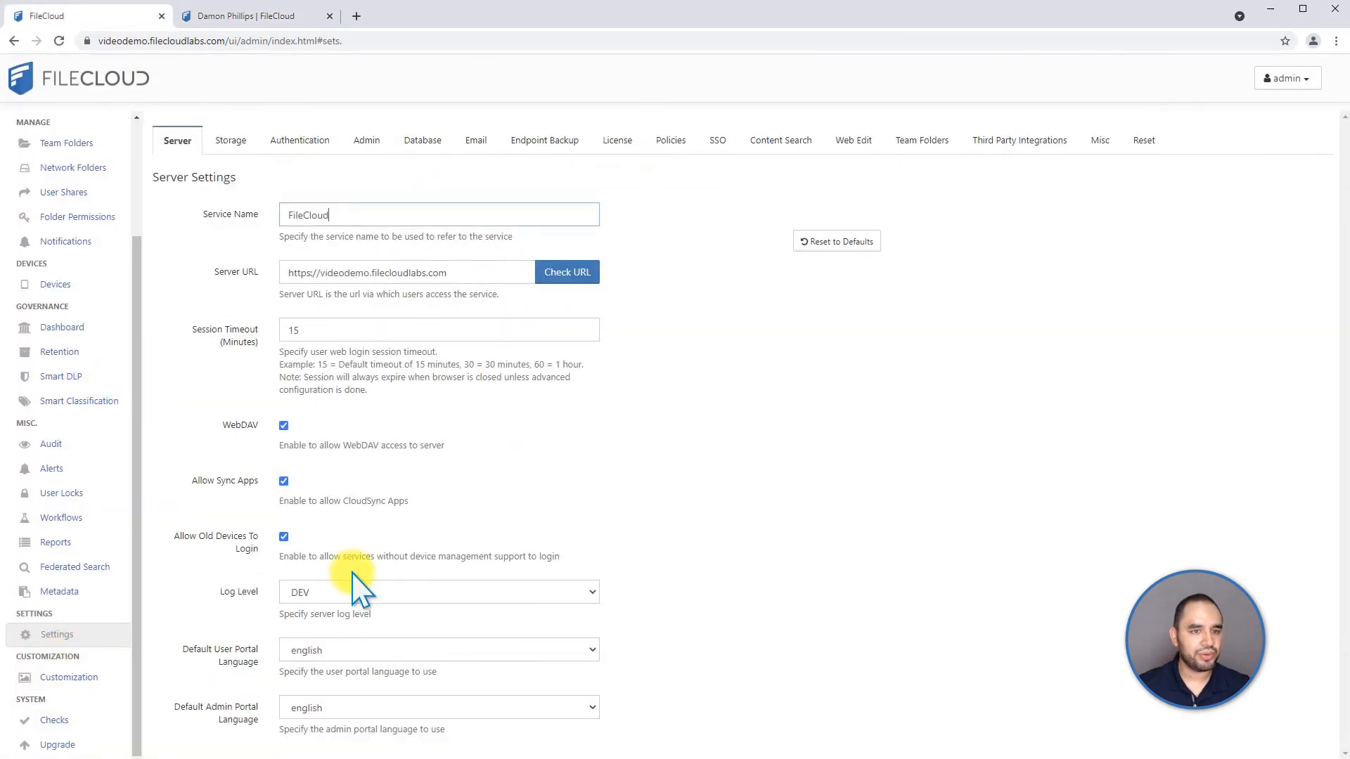
click(718, 140)
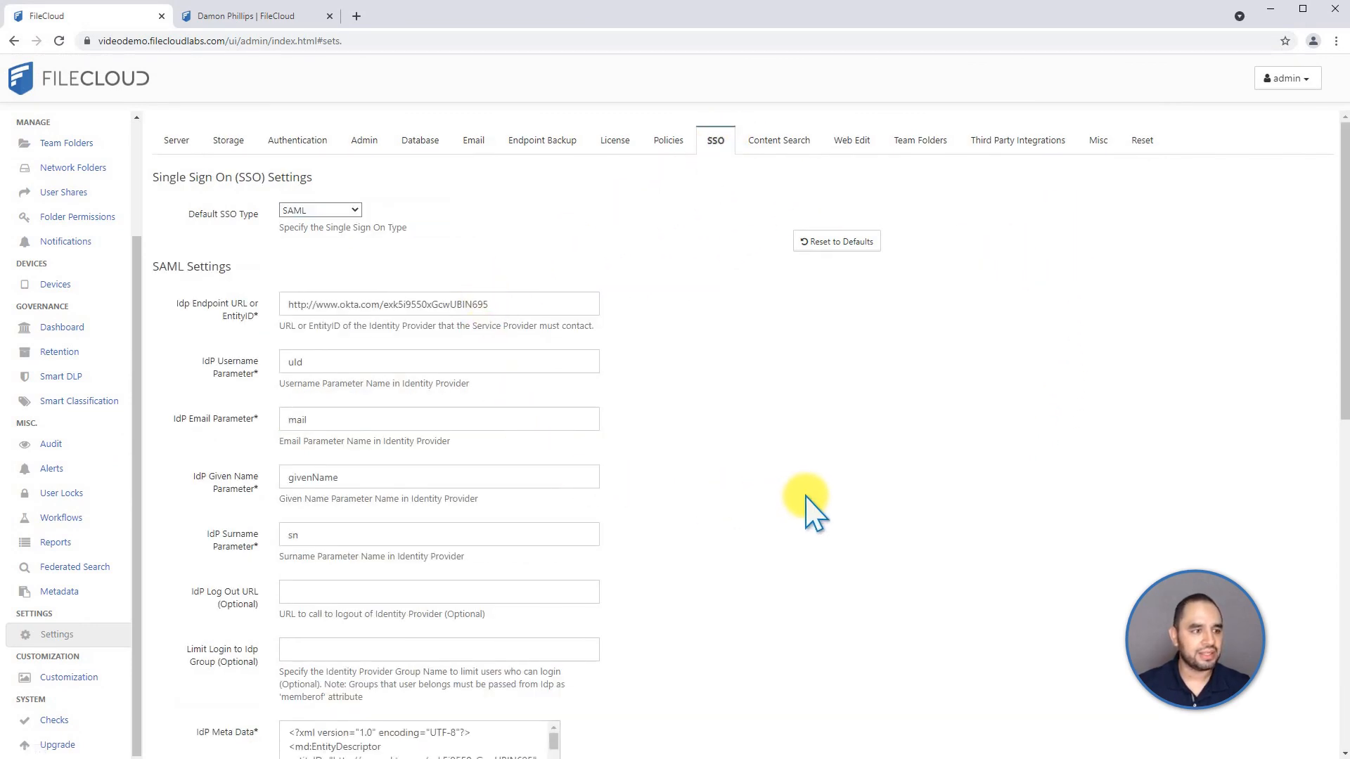